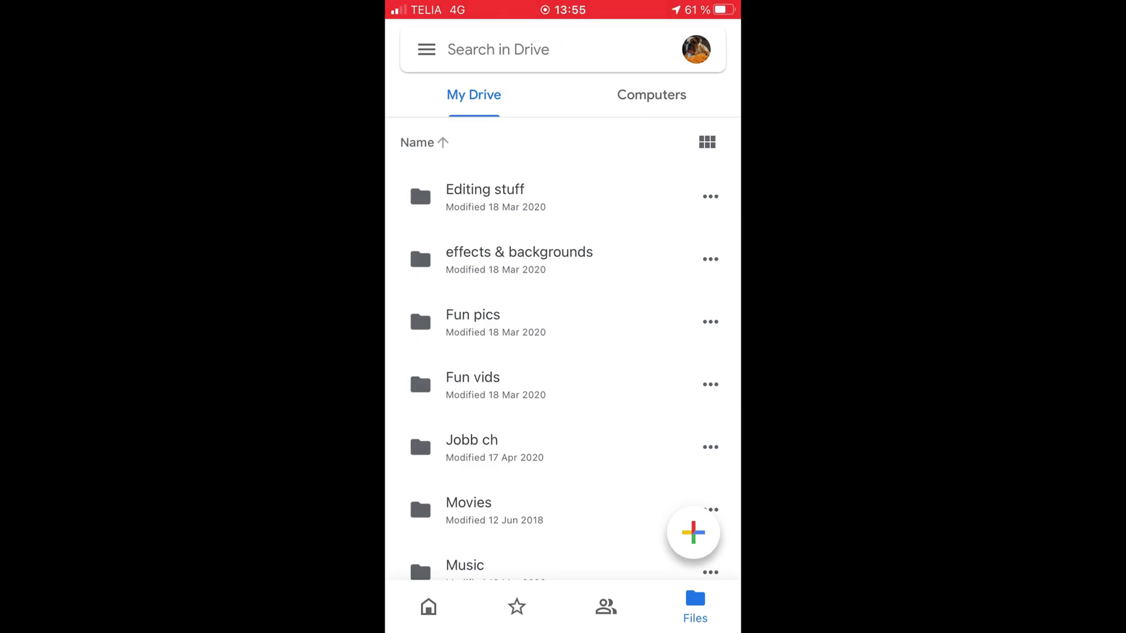
- Upload the 00:07 and 00:13 videos from the Recents album to My Drive
{"action": "left_click", "coordinate": [426, 49]}
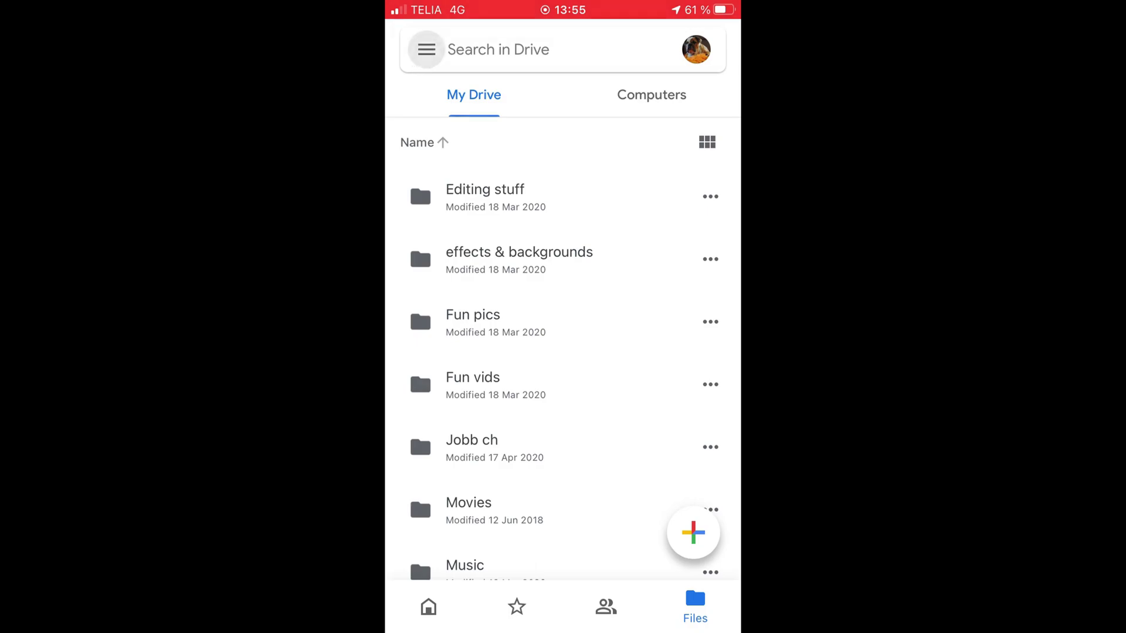
{"action": "left_click", "coordinate": [713, 264]}
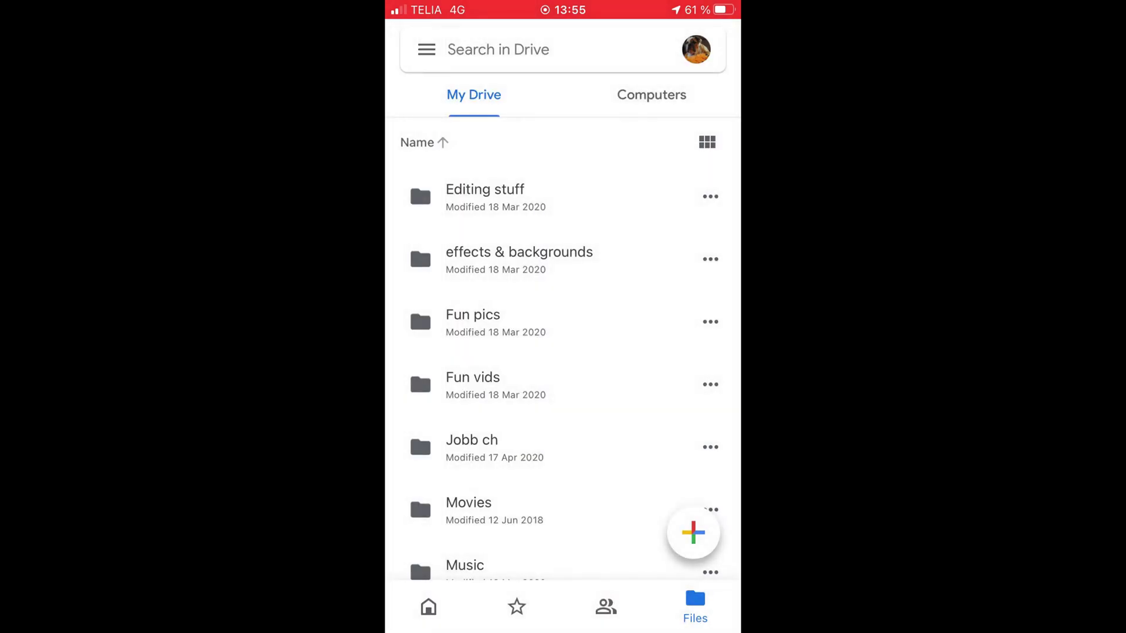
{"action": "left_click", "coordinate": [695, 533]}
{"action": "left_click", "coordinate": [562, 467]}
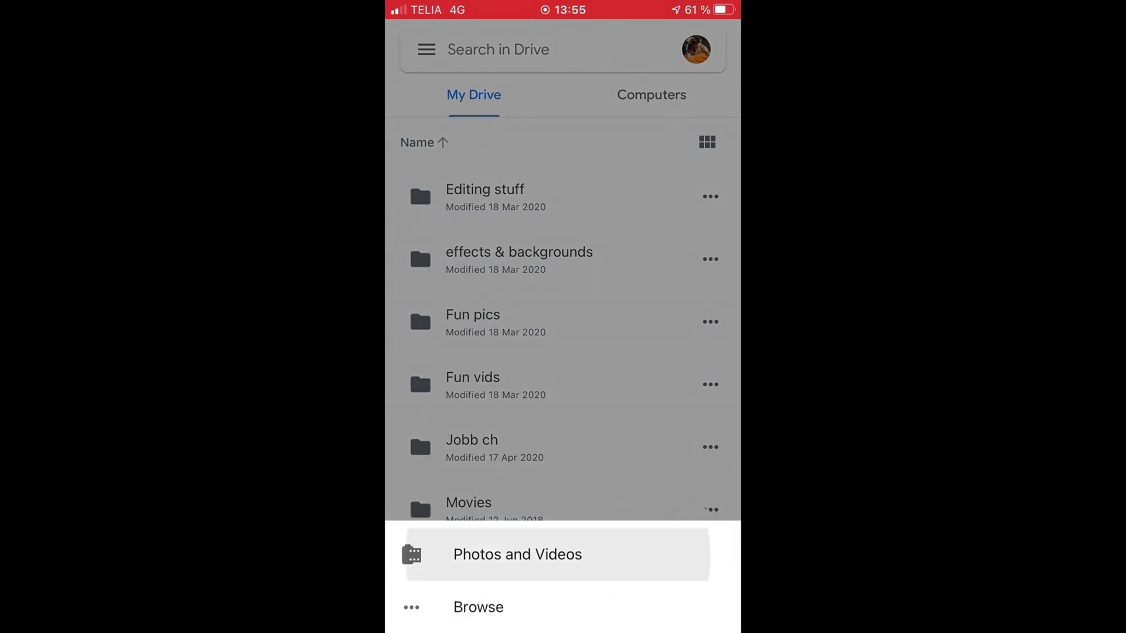
{"action": "left_click", "coordinate": [562, 265]}
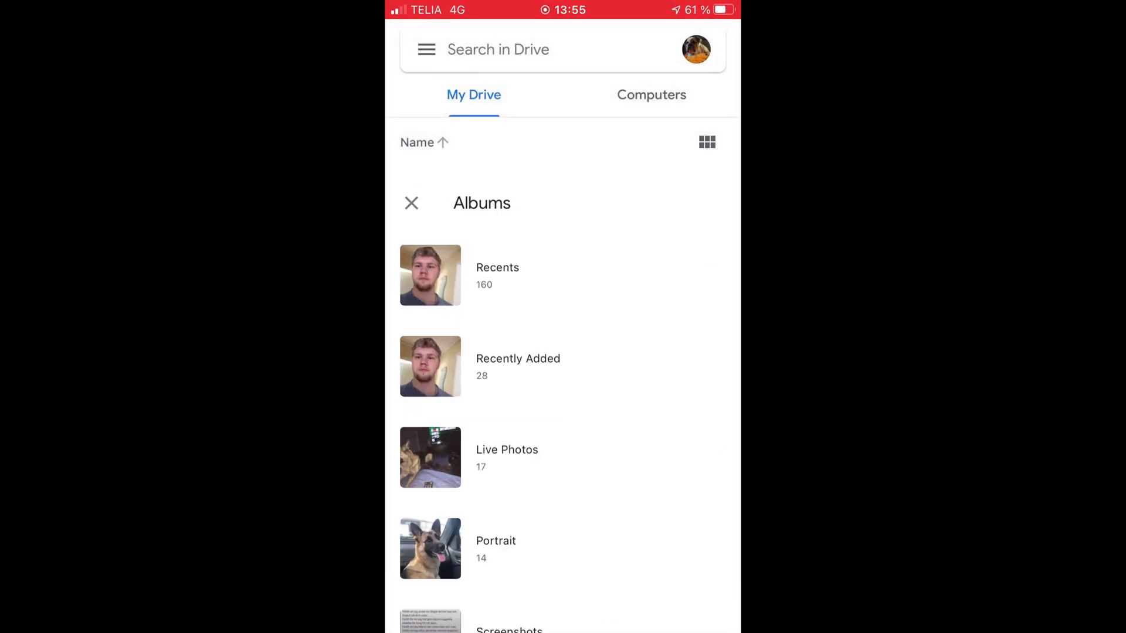
{"action": "left_click", "coordinate": [562, 117]}
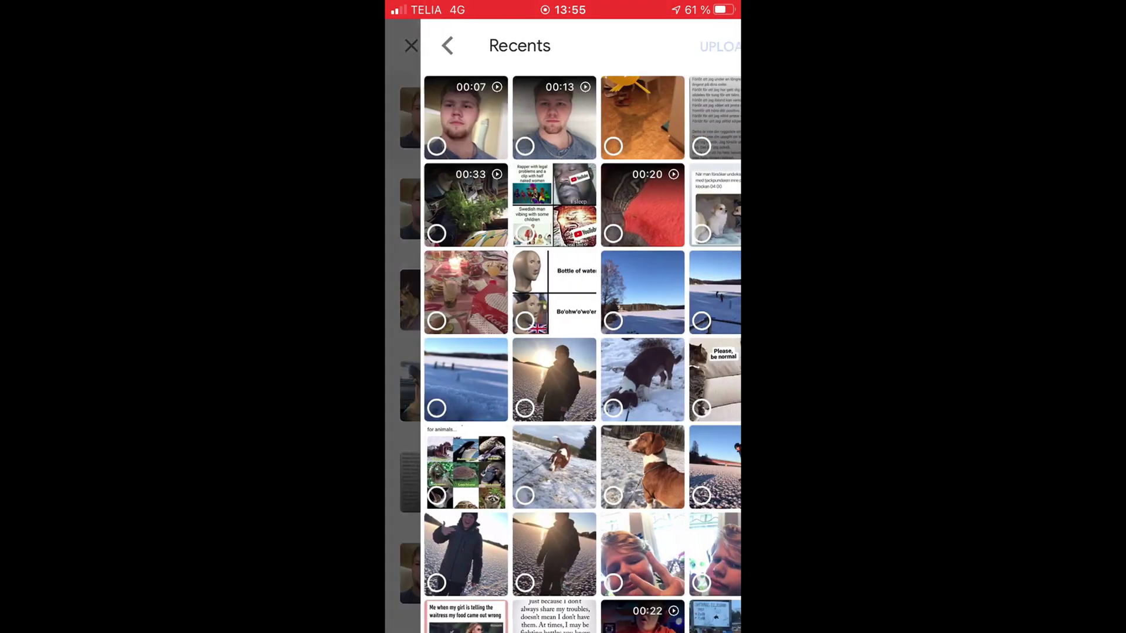
{"action": "left_click", "coordinate": [436, 142]}
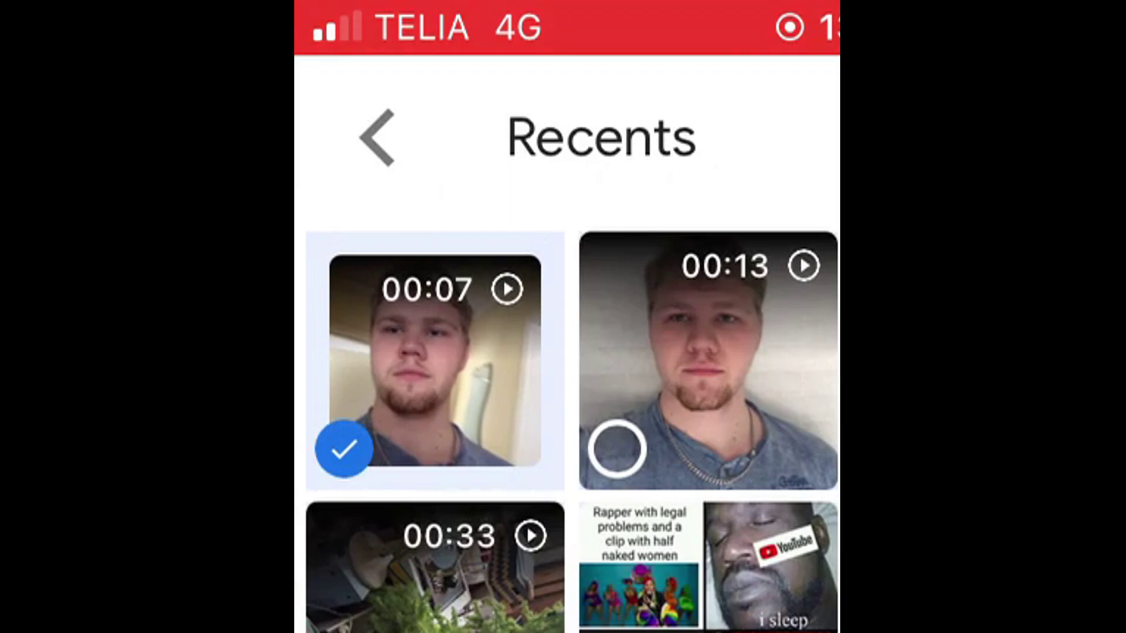
{"action": "left_click", "coordinate": [709, 361]}
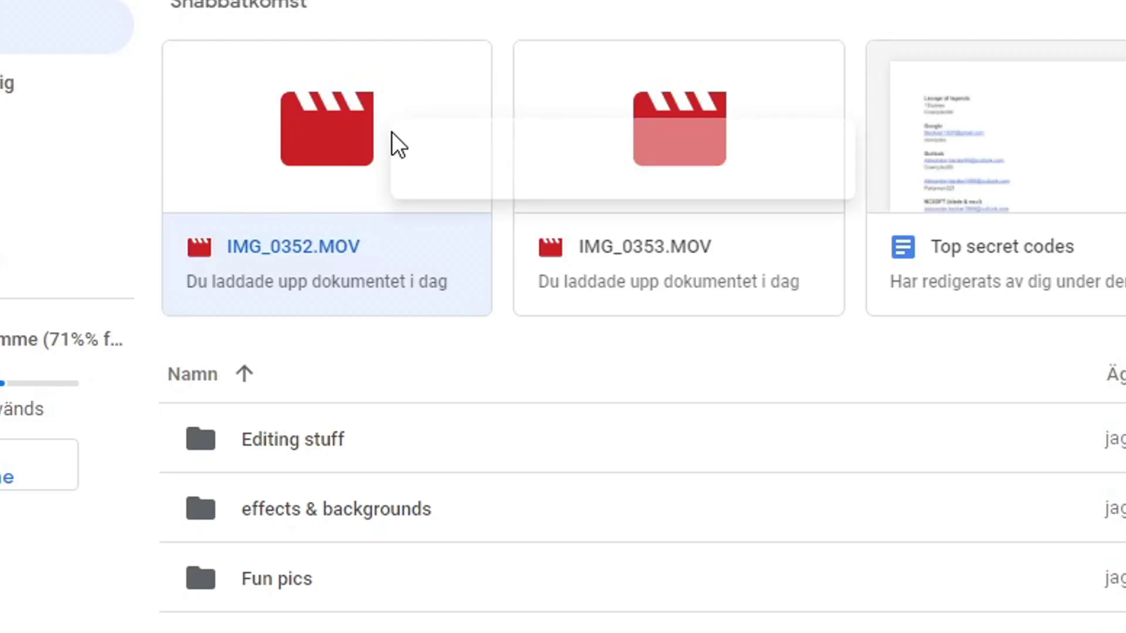
- Download IMG_0352.MOV from Drive's Quick Access via Ladda ned
{"action": "right_click", "coordinate": [392, 132]}
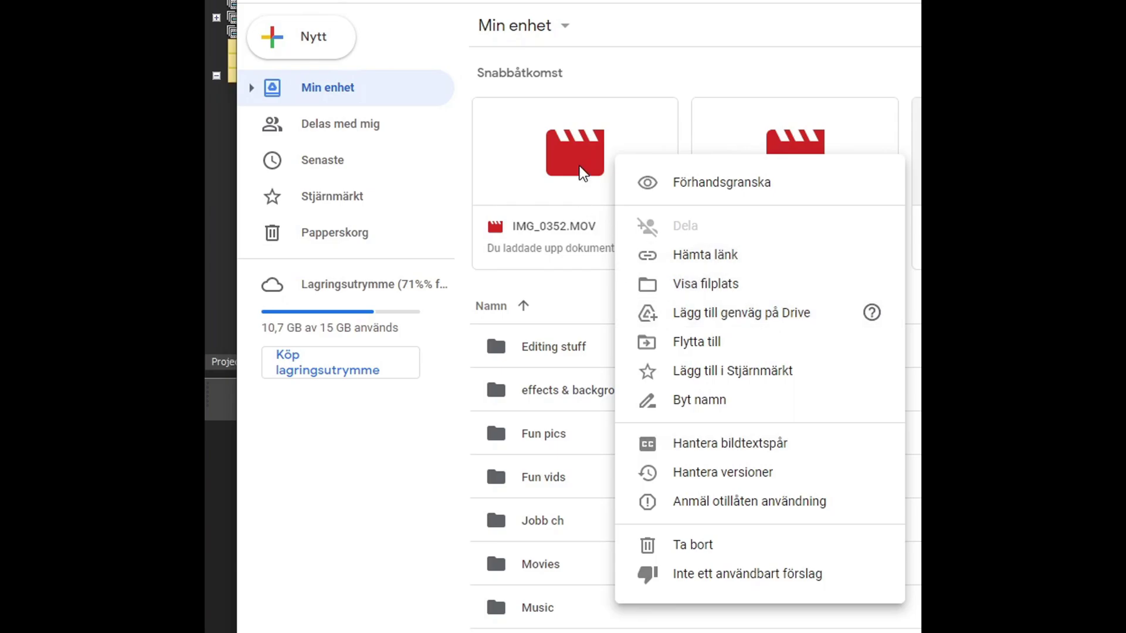
{"action": "right_click", "coordinate": [563, 162]}
{"action": "left_click", "coordinate": [665, 604]}
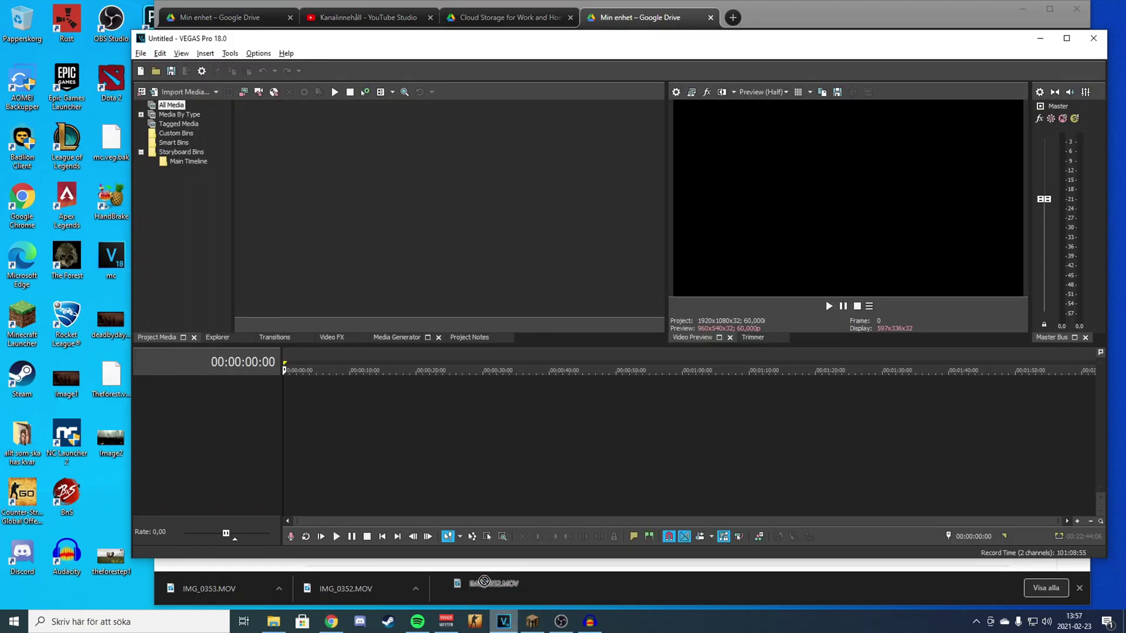
- Try dropping the MOV onto the VEGAS timeline, then launch HandBrake from the desktop
{"action": "left_click_drag", "start_coordinate": [324, 433], "coordinate": [370, 592]}
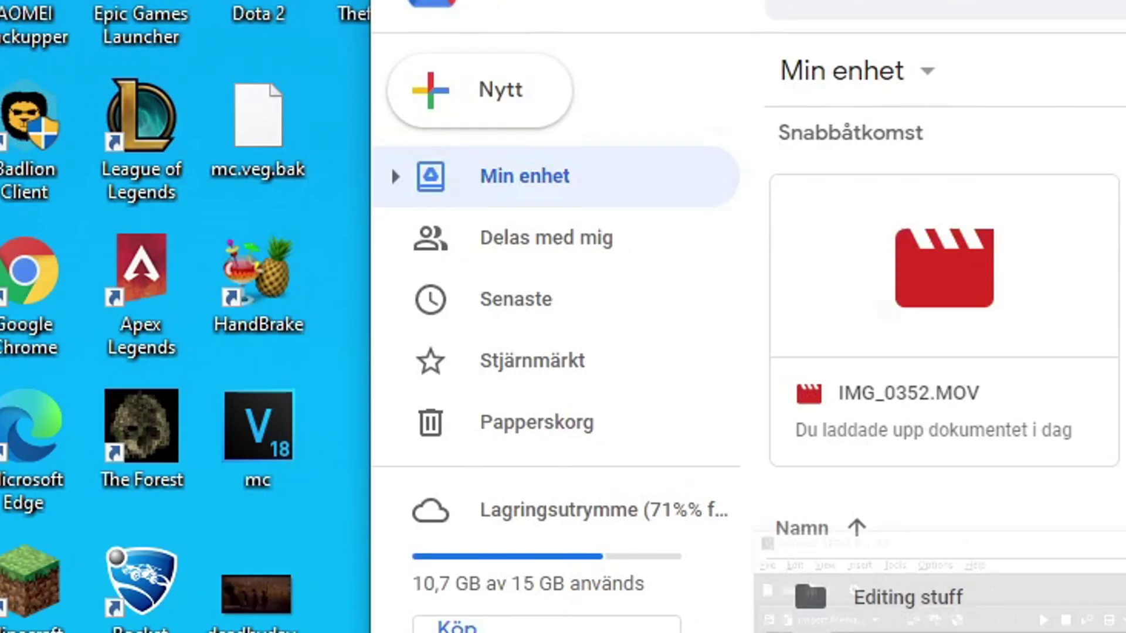
{"action": "mouse_move", "coordinate": [373, 166]}
{"action": "left_mouse_down"}
{"action": "mouse_move", "coordinate": [637, 163]}
{"action": "mouse_move", "coordinate": [576, 166]}
{"action": "left_mouse_up"}
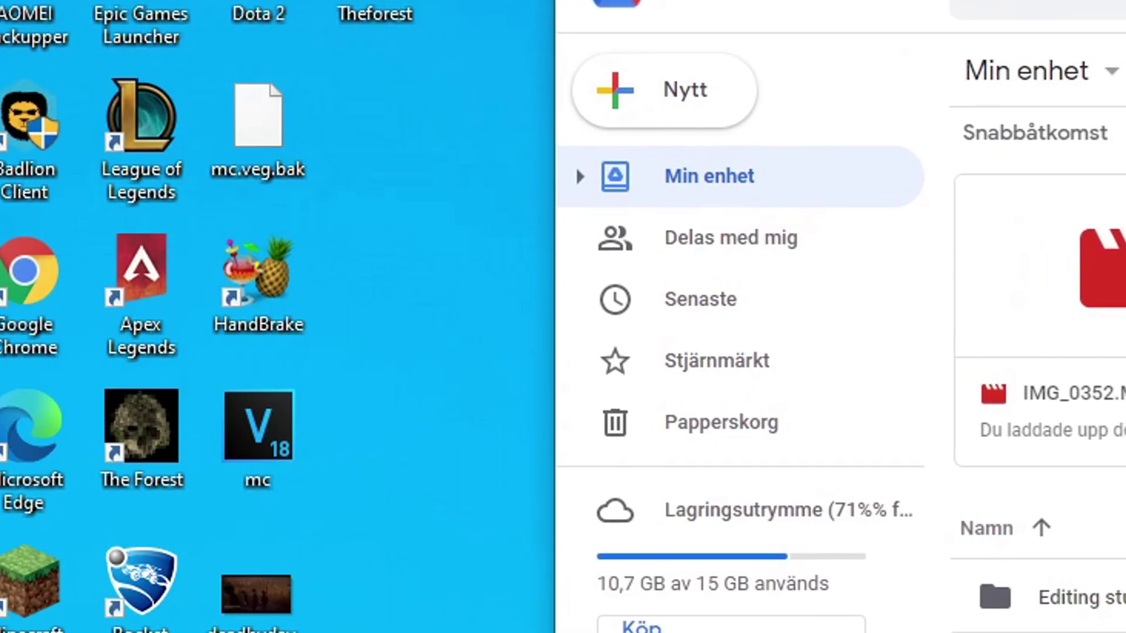
{"action": "double_click", "coordinate": [264, 282]}
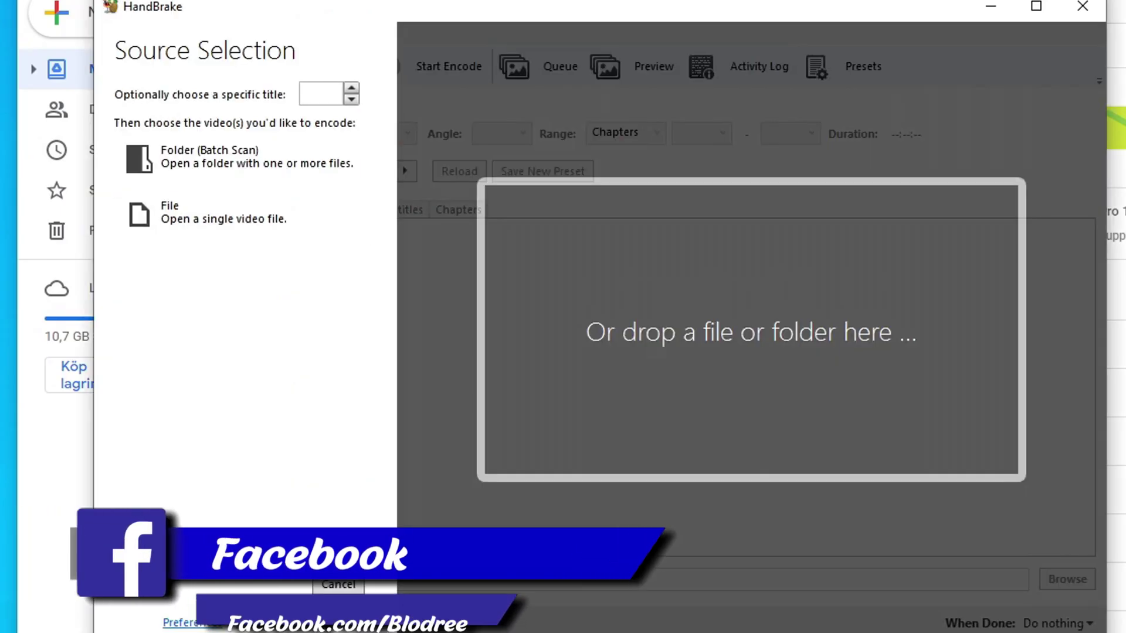
- Load IMG_0352 from Downloads as the HandBrake source and start encoding it to MP4
{"action": "left_click", "coordinate": [220, 218]}
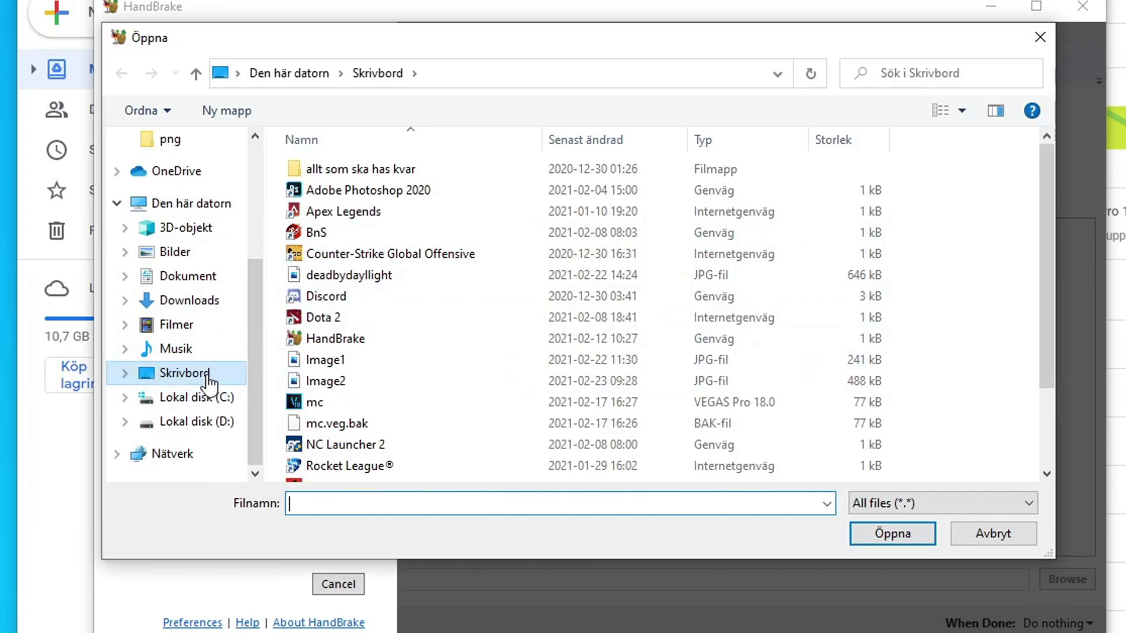
{"action": "left_click", "coordinate": [186, 302]}
{"action": "left_click", "coordinate": [368, 218]}
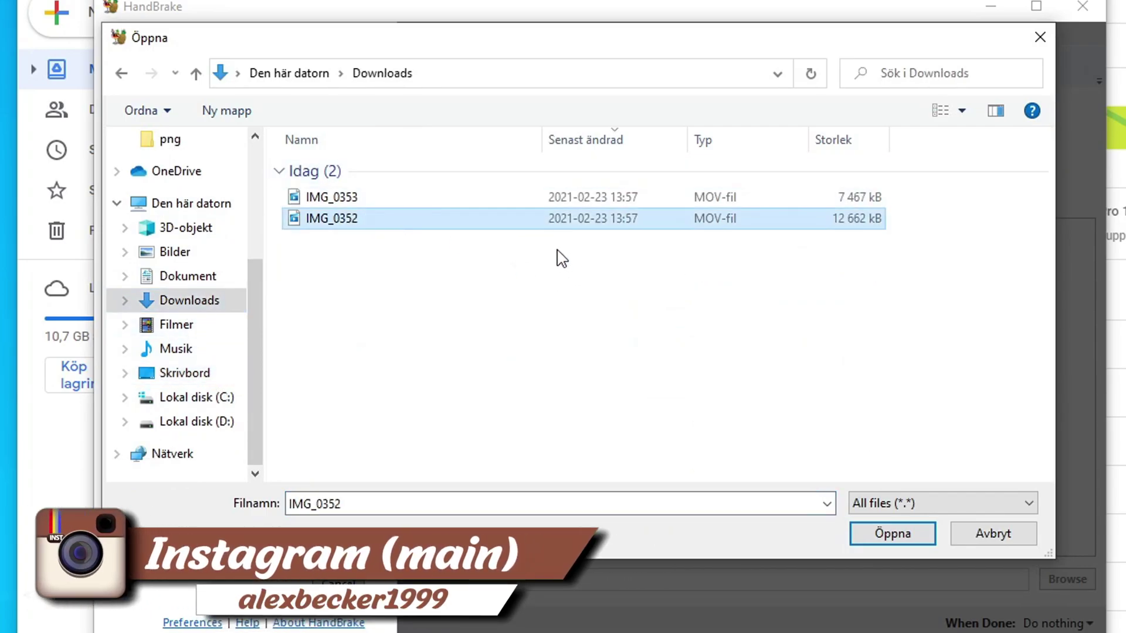
{"action": "left_click", "coordinate": [892, 533]}
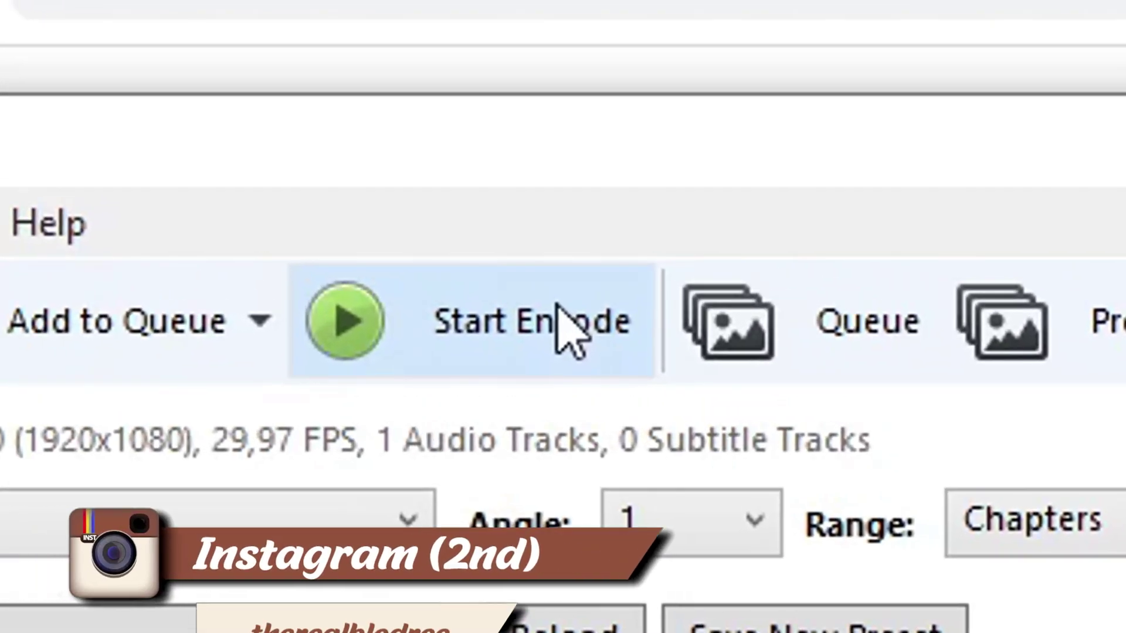
{"action": "left_click", "coordinate": [526, 222]}
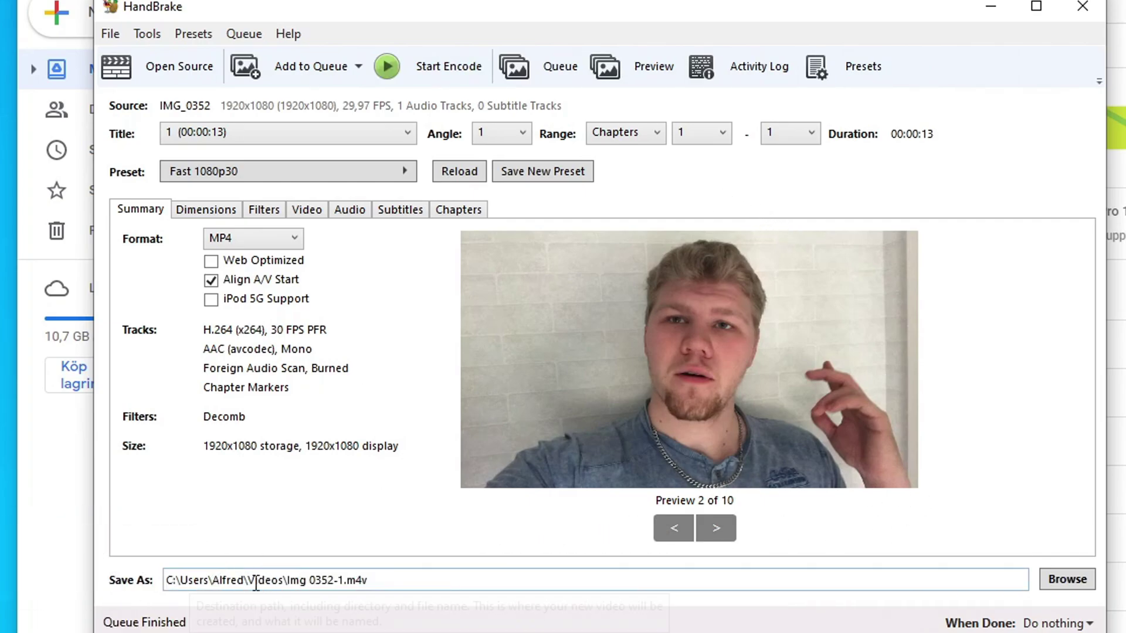
- Load IMG_0353 from Downloads as the next HandBrake source
{"action": "left_click", "coordinate": [174, 67]}
{"action": "left_click", "coordinate": [246, 214]}
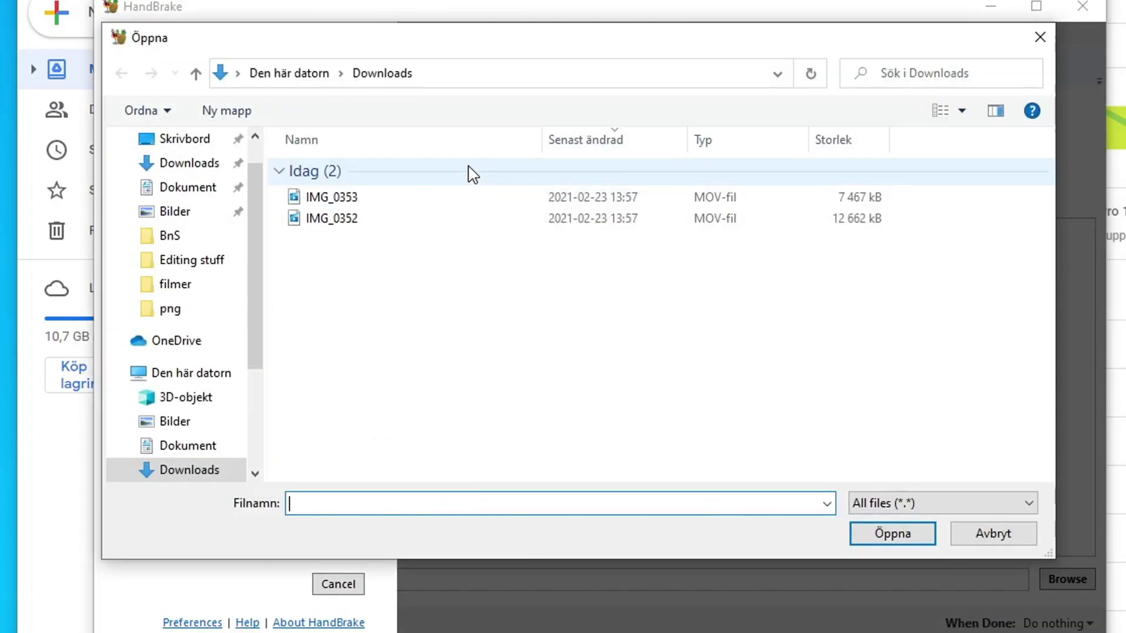
{"action": "left_click", "coordinate": [400, 198]}
{"action": "left_click", "coordinate": [893, 534]}
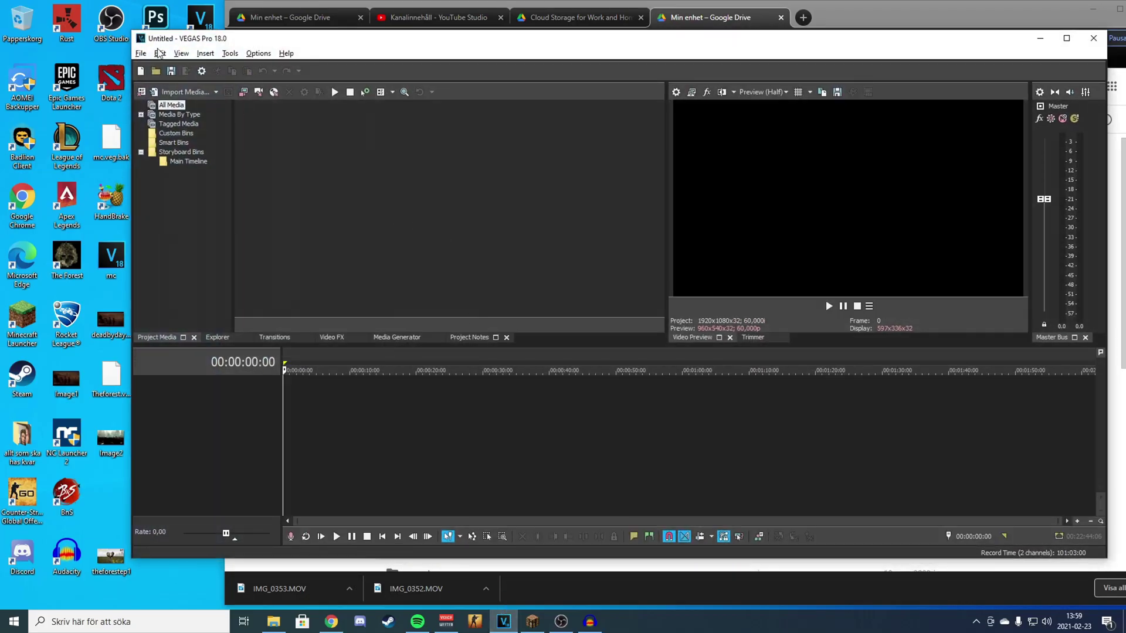
- Abandon File > Open and try dropping a file straight onto the VEGAS timeline
{"action": "left_click_drag", "start_coordinate": [246, 40], "coordinate": [252, 40]}
{"action": "left_click", "coordinate": [145, 53]}
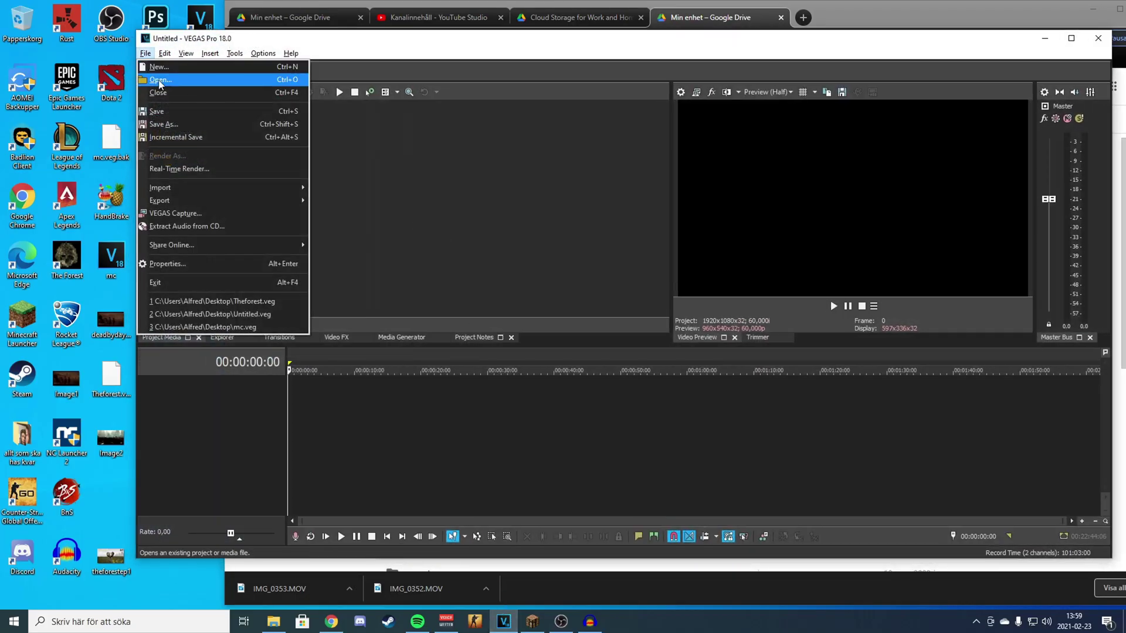
{"action": "left_click", "coordinate": [160, 82]}
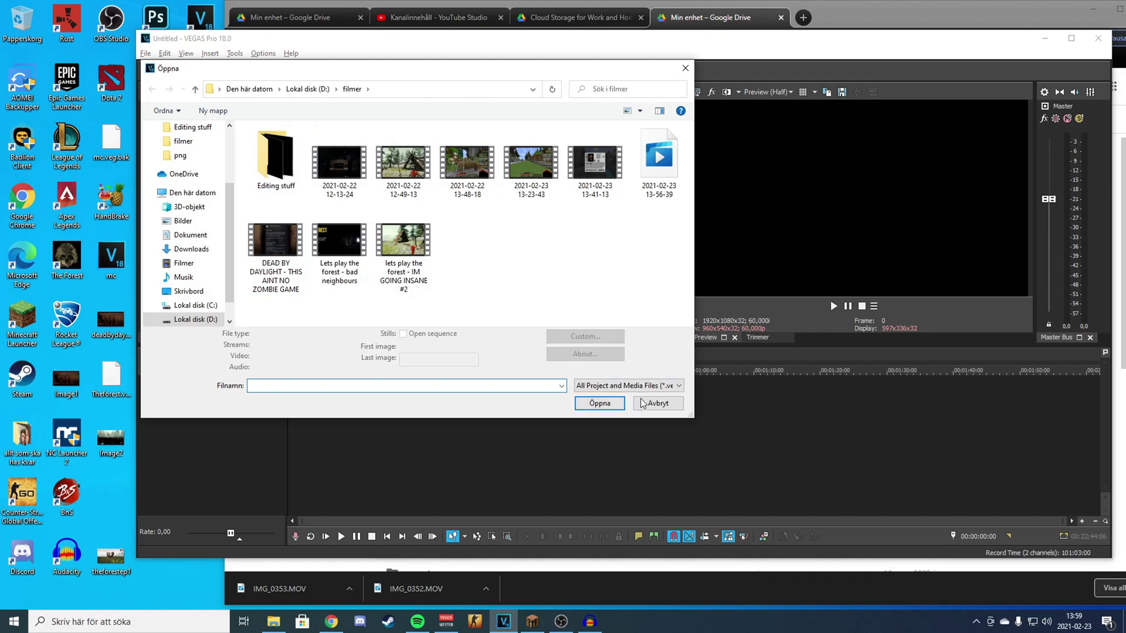
{"action": "left_click", "coordinate": [655, 403]}
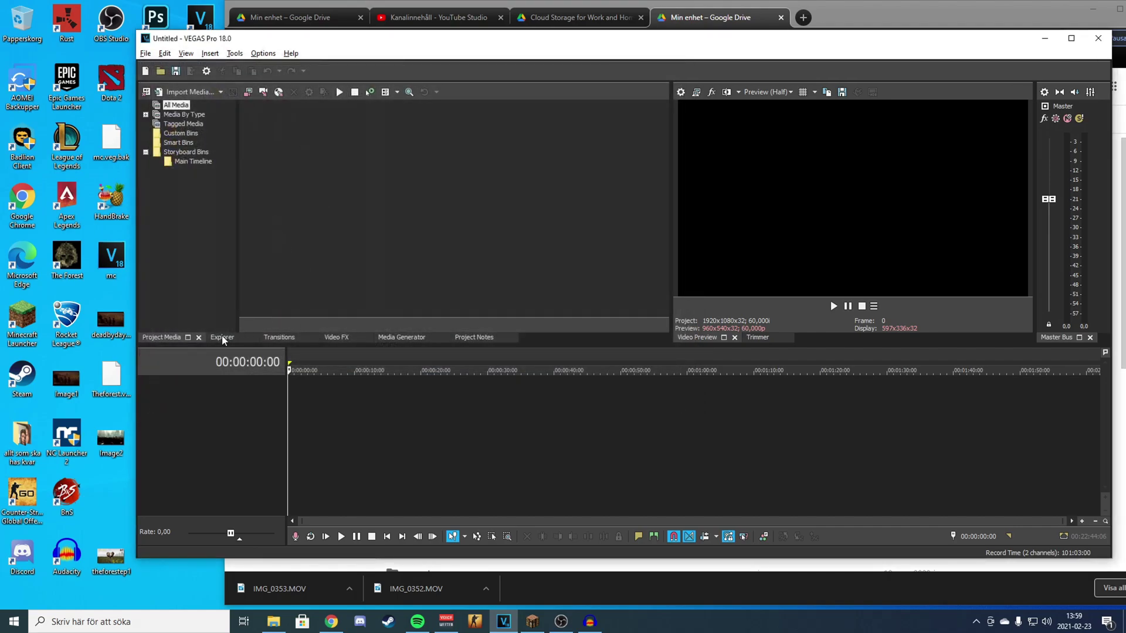
{"action": "left_click_drag", "start_coordinate": [111, 378], "coordinate": [330, 449]}
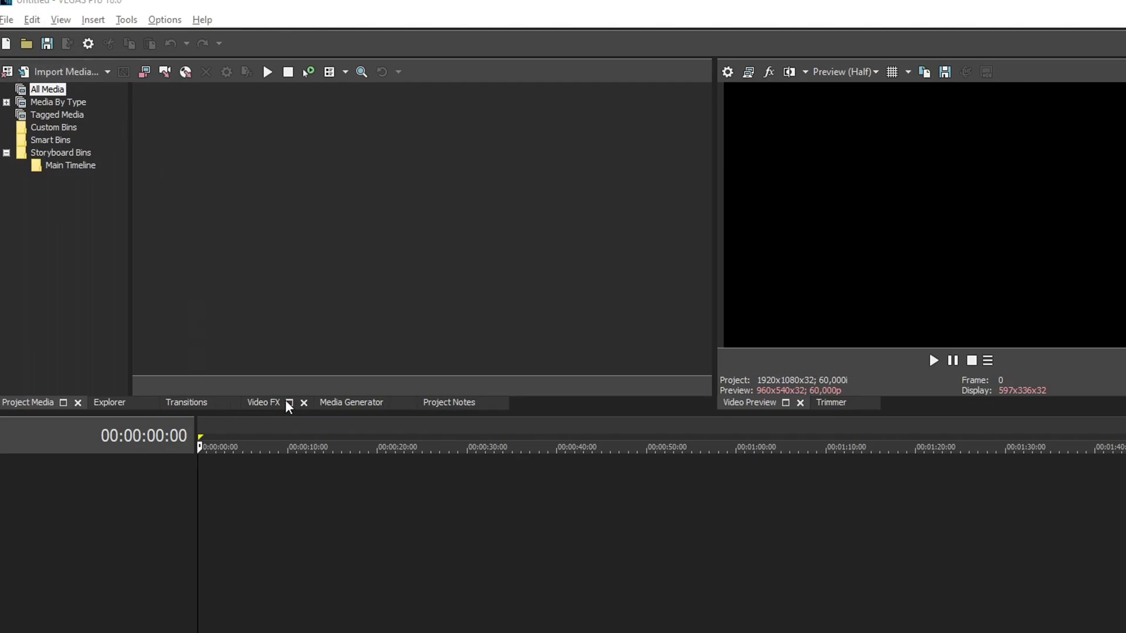
- Browse the Explorer tab through C:, Users and the home folder to Videos
{"action": "left_click", "coordinate": [109, 402]}
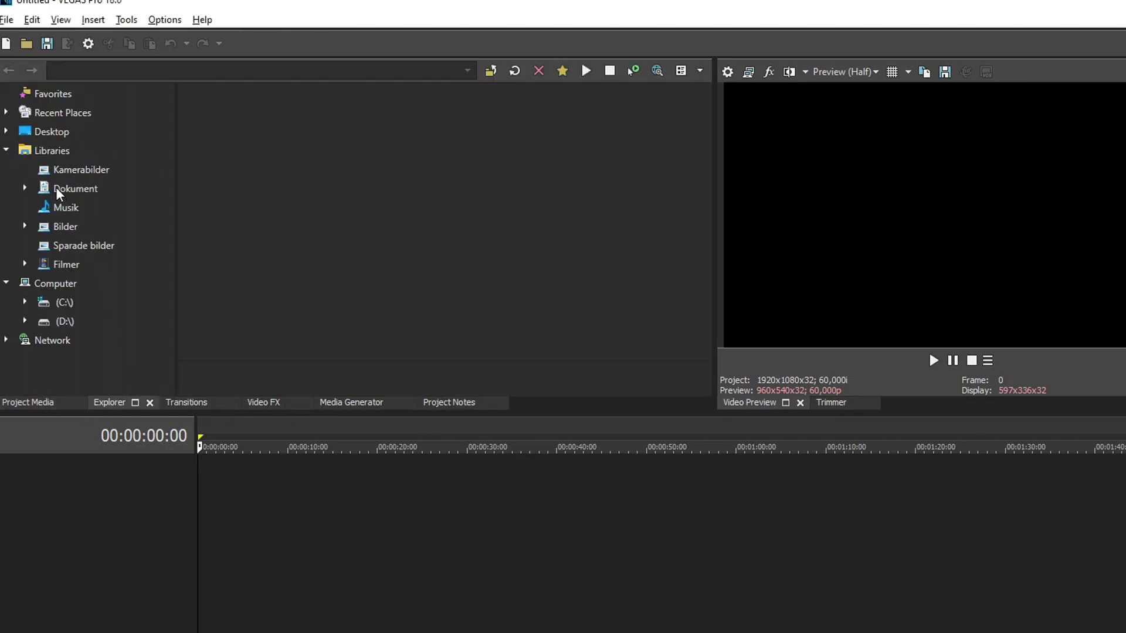
{"action": "left_click", "coordinate": [66, 303]}
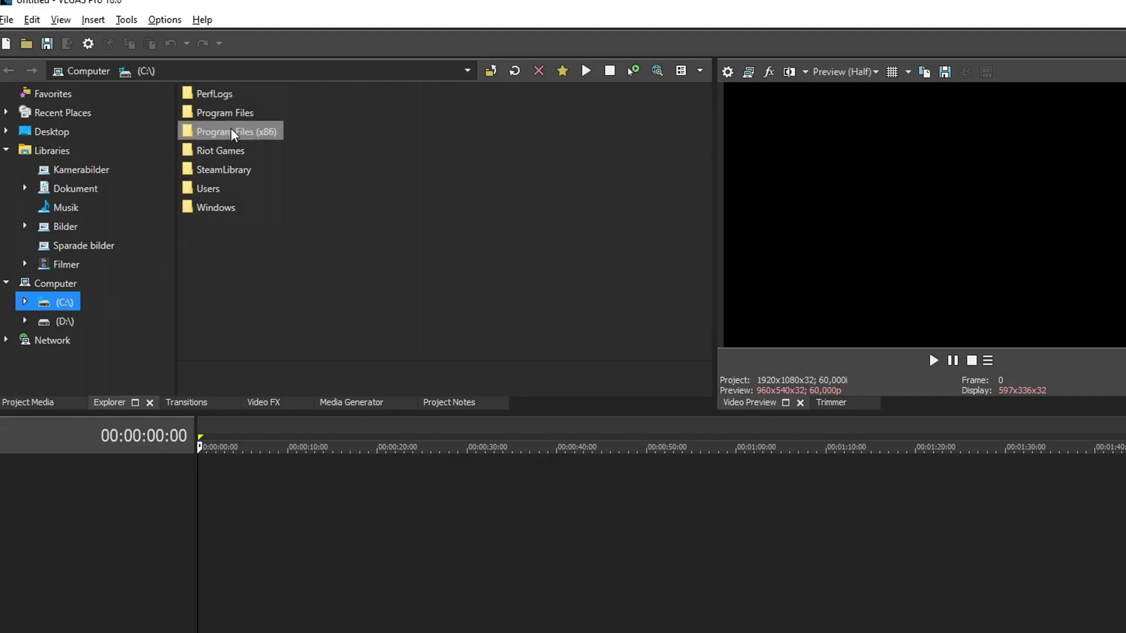
{"action": "double_click", "coordinate": [208, 188]}
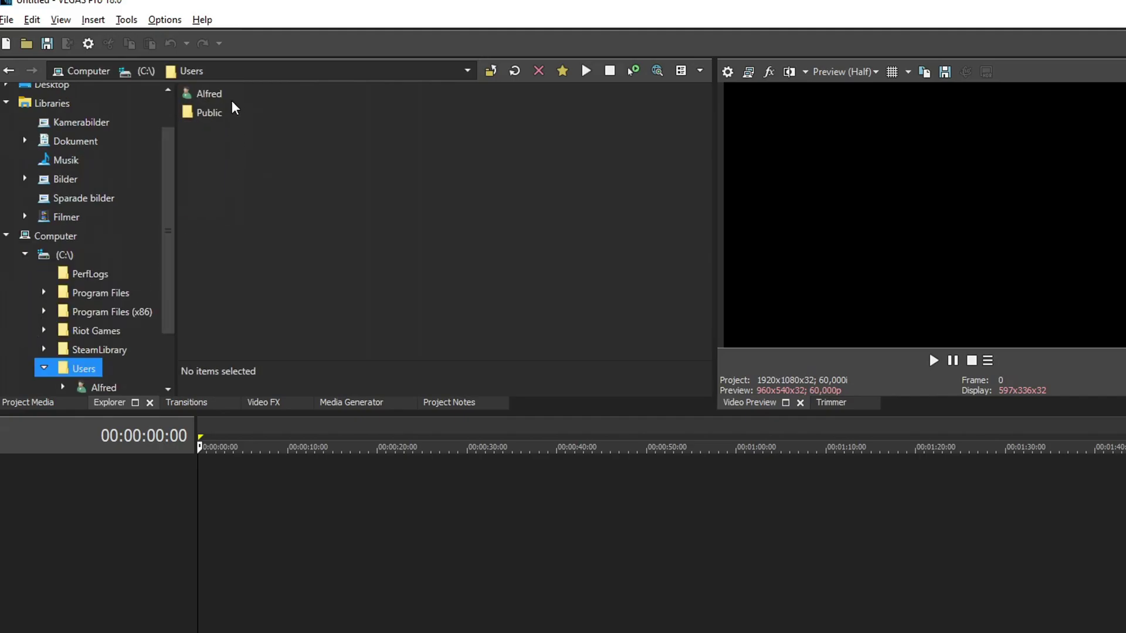
{"action": "double_click", "coordinate": [211, 94]}
{"action": "left_click", "coordinate": [213, 264]}
{"action": "double_click", "coordinate": [210, 321]}
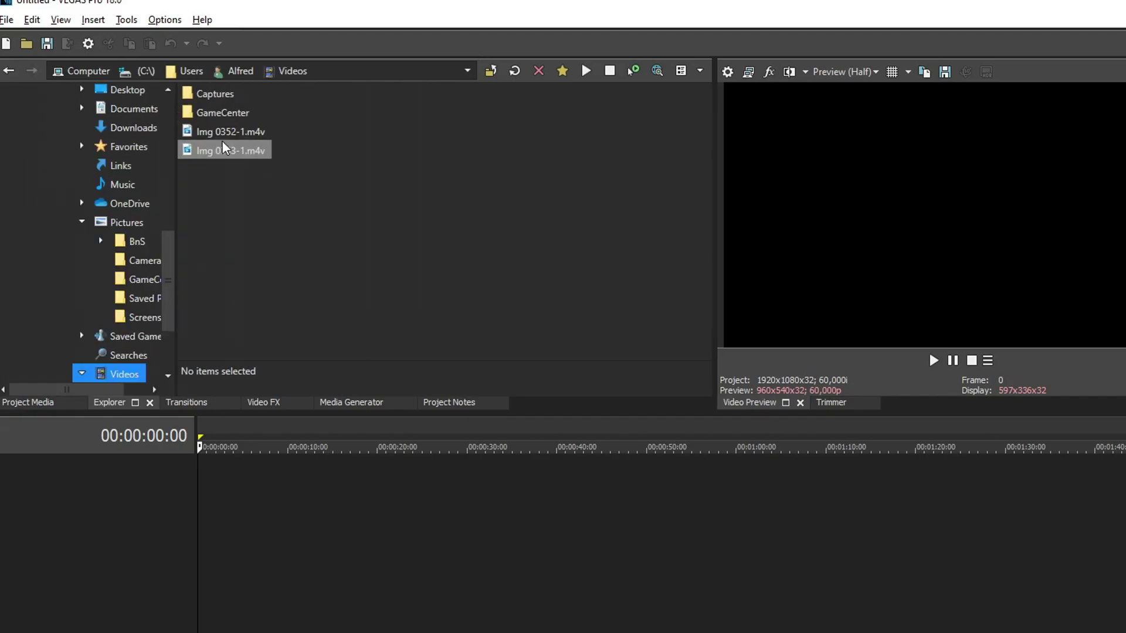
{"action": "left_click", "coordinate": [227, 150]}
{"action": "left_click", "coordinate": [231, 131]}
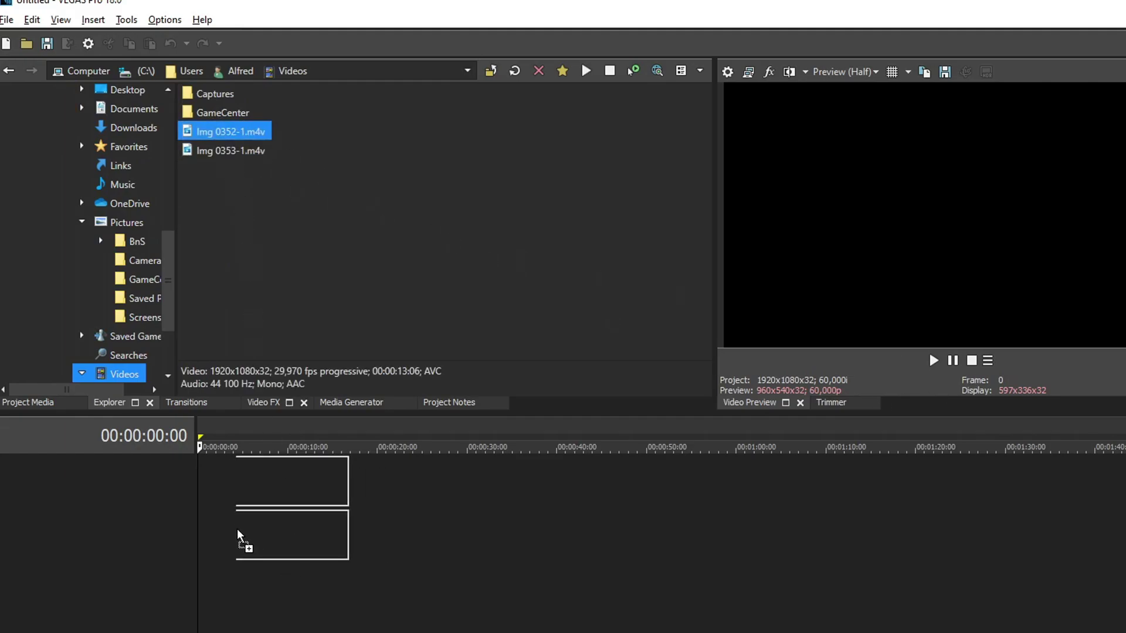
- Place Img 0352-1.m4v then Img 0353-1.m4v back to back on the timeline and play them
{"action": "left_click_drag", "start_coordinate": [231, 133], "coordinate": [204, 528]}
{"action": "left_click_drag", "start_coordinate": [227, 150], "coordinate": [327, 489]}
{"action": "left_click", "coordinate": [933, 360]}
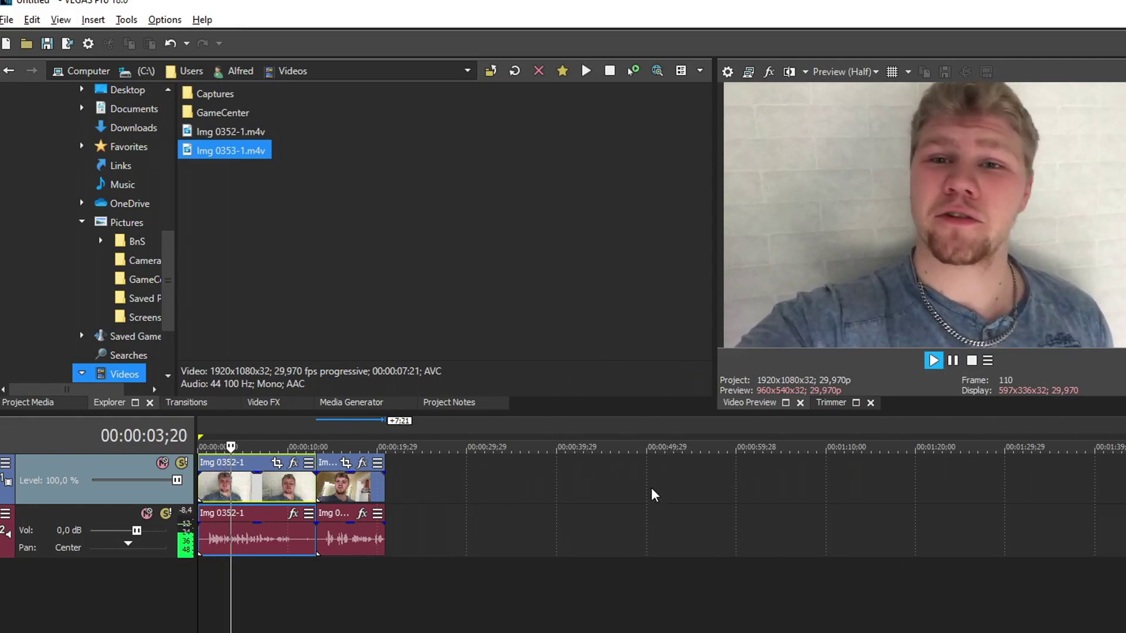
- Halt timeline playback about six seconds into Img 0352-1
{"action": "key", "text": "space"}
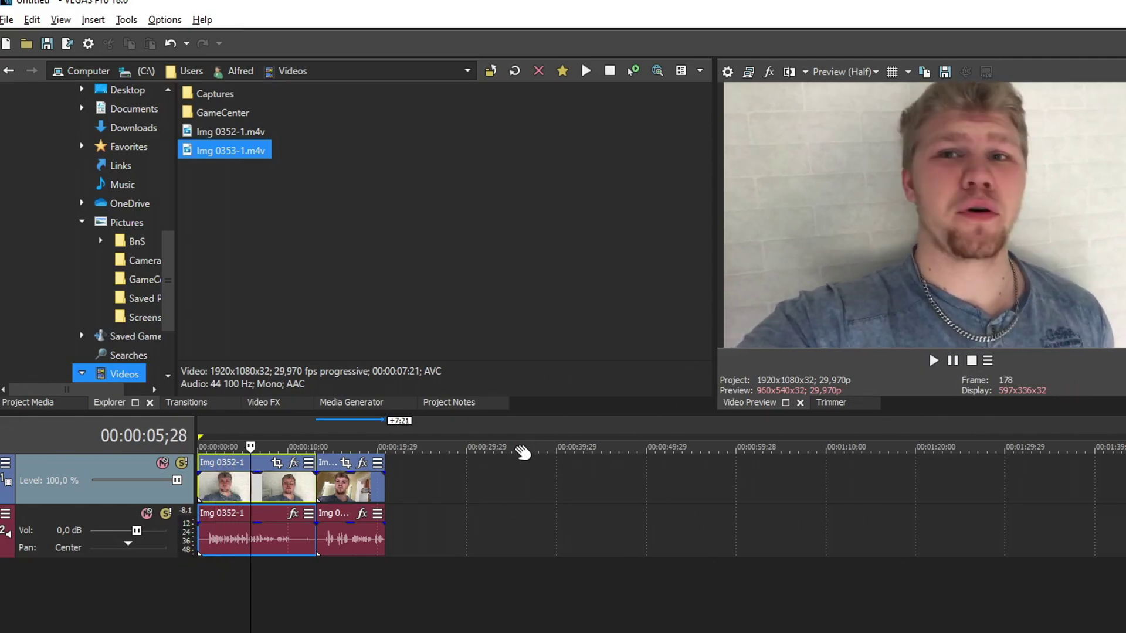